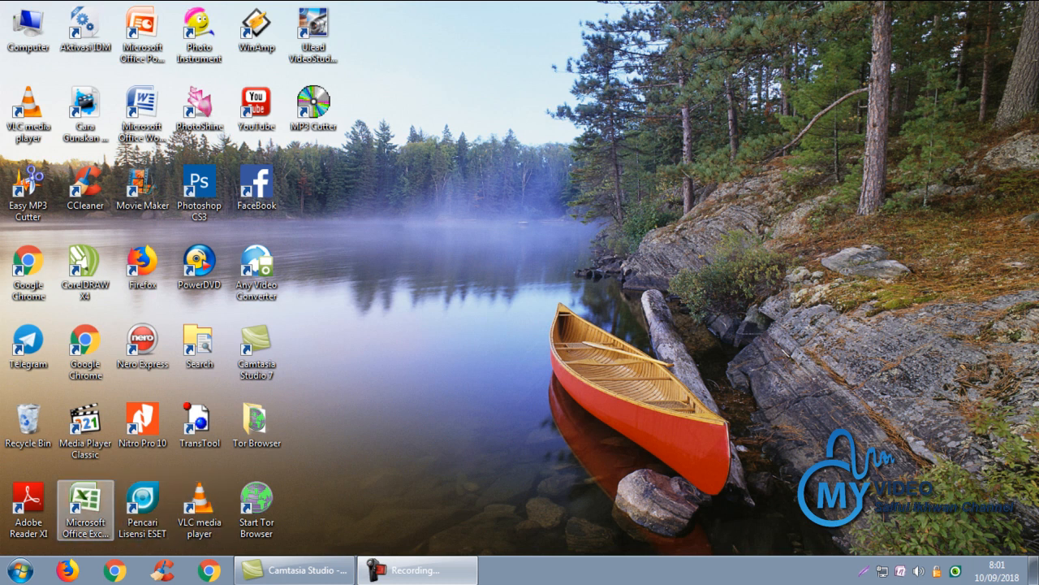
Launch Excel with a blank workbook and enter headers Nama in B2 and tanggal lahir in C2
double_click(86, 504)
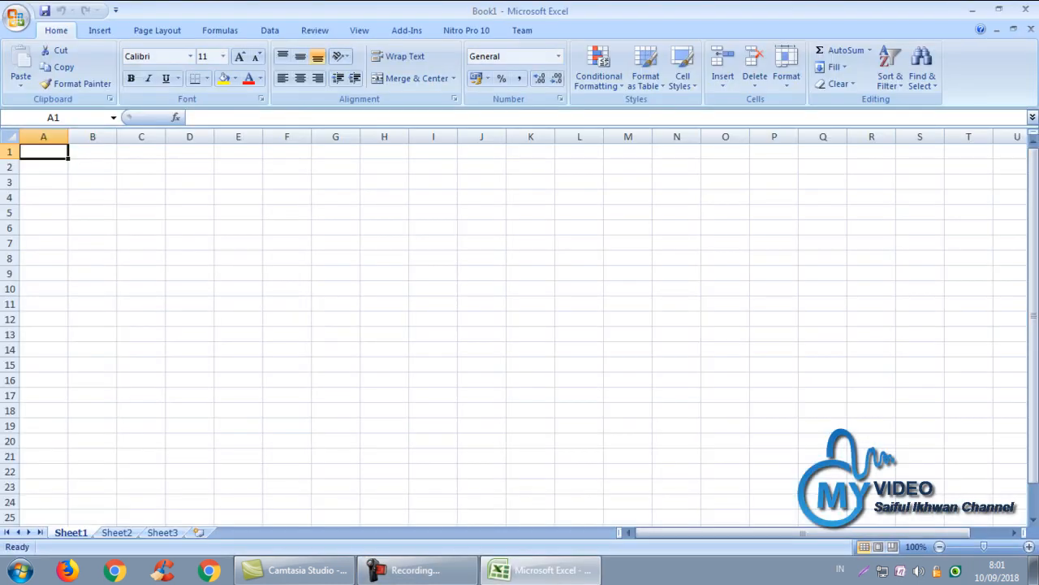
left_click(92, 166)
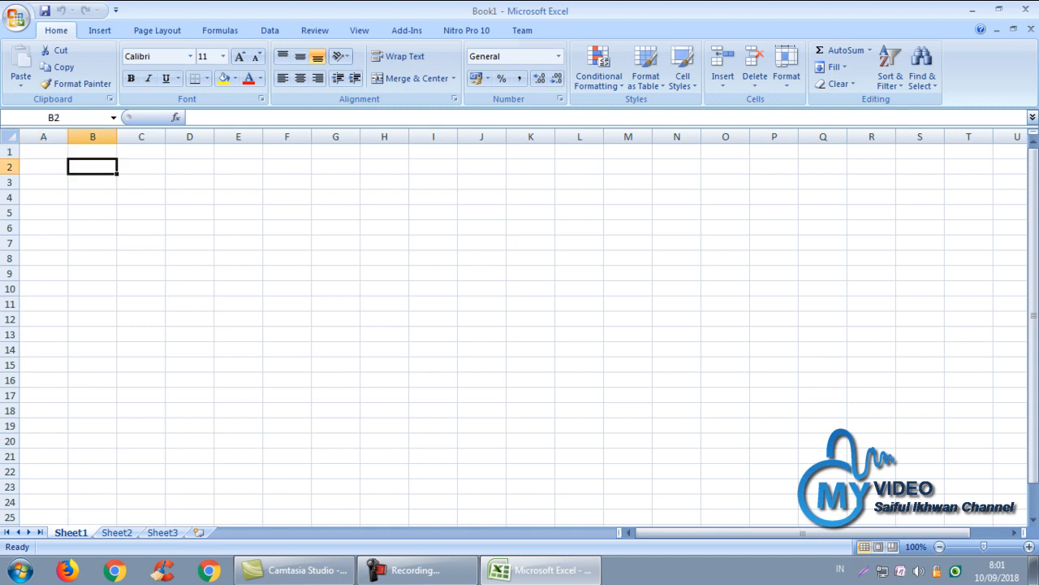
type("Nama")
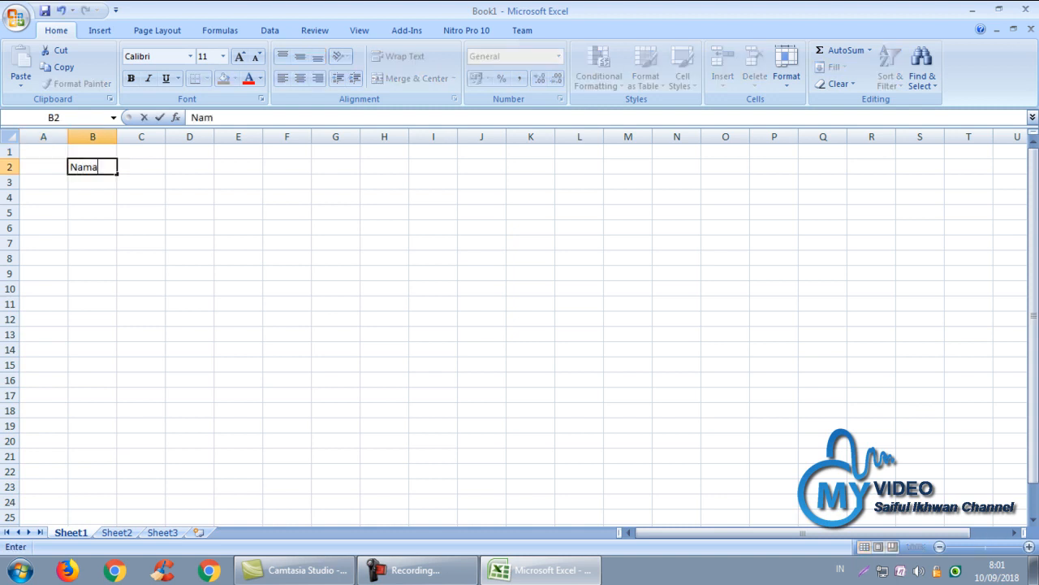
key("Tab")
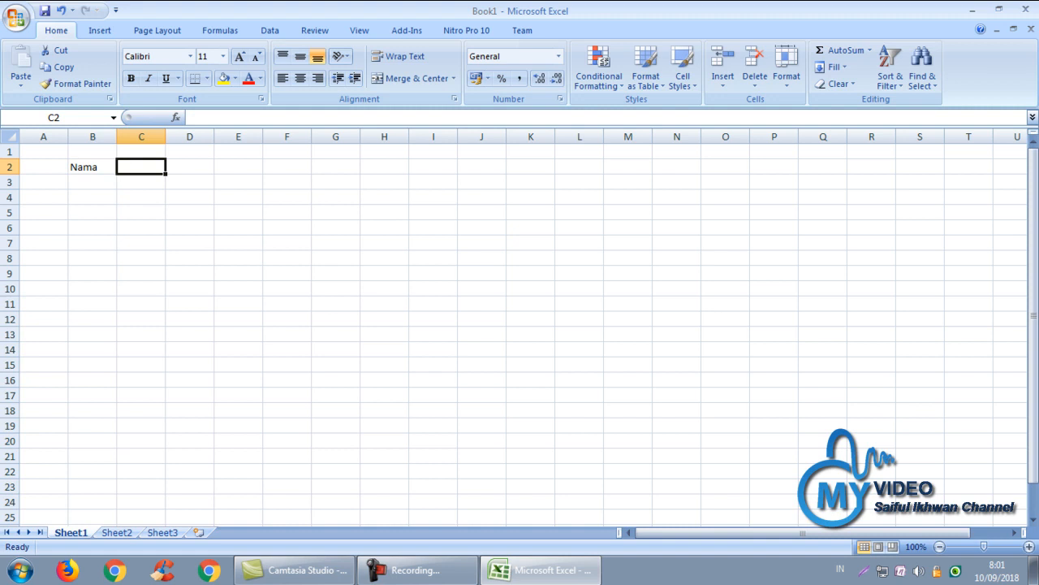
type("mulai")
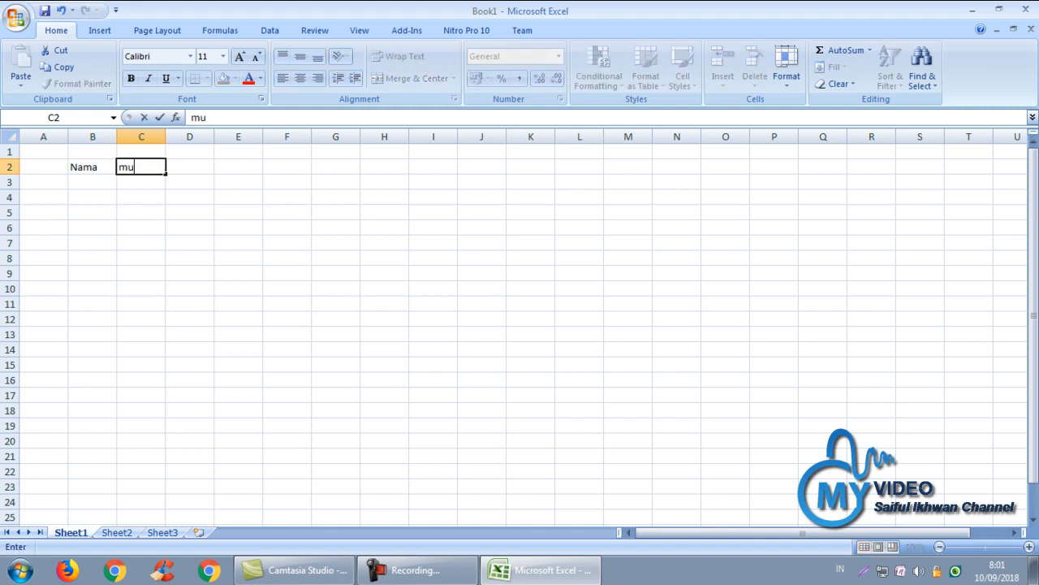
key("BackSpace")
key("BackSpace")
key("BackSpace")
key("BackSpace")
key("BackSpace")
type("tanggal lahir")
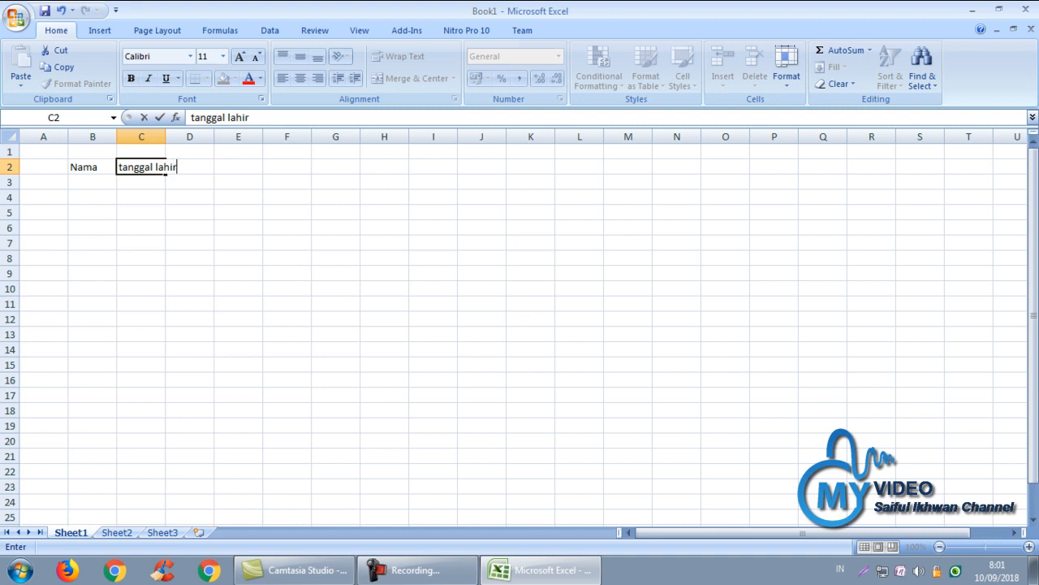
key("Return")
Add the header mulai bekerja in D2
key("Up")
key("Right")
type("mu")
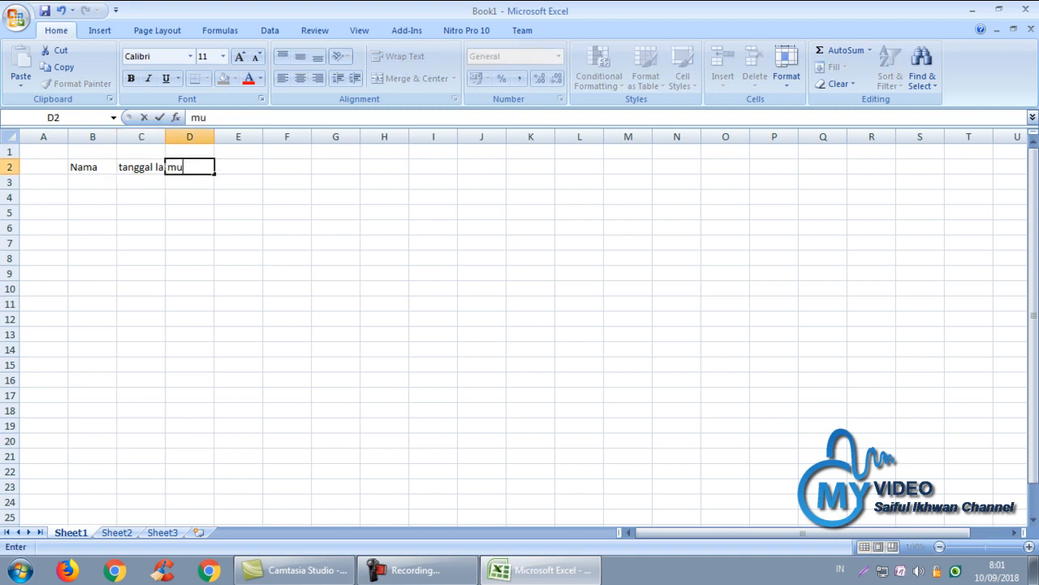
type("lai bekerja")
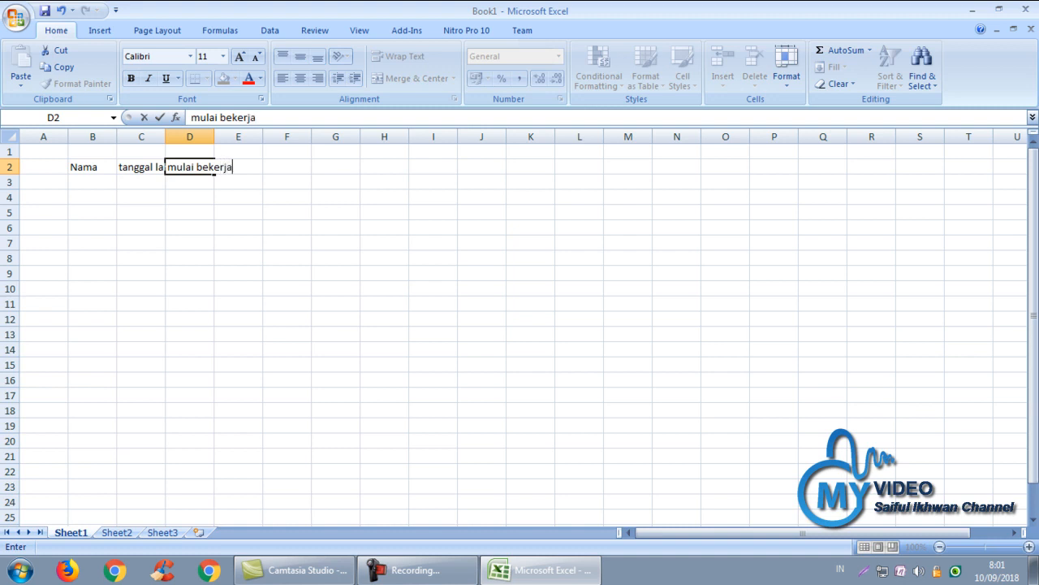
key("Return")
key("Up")
key("Right")
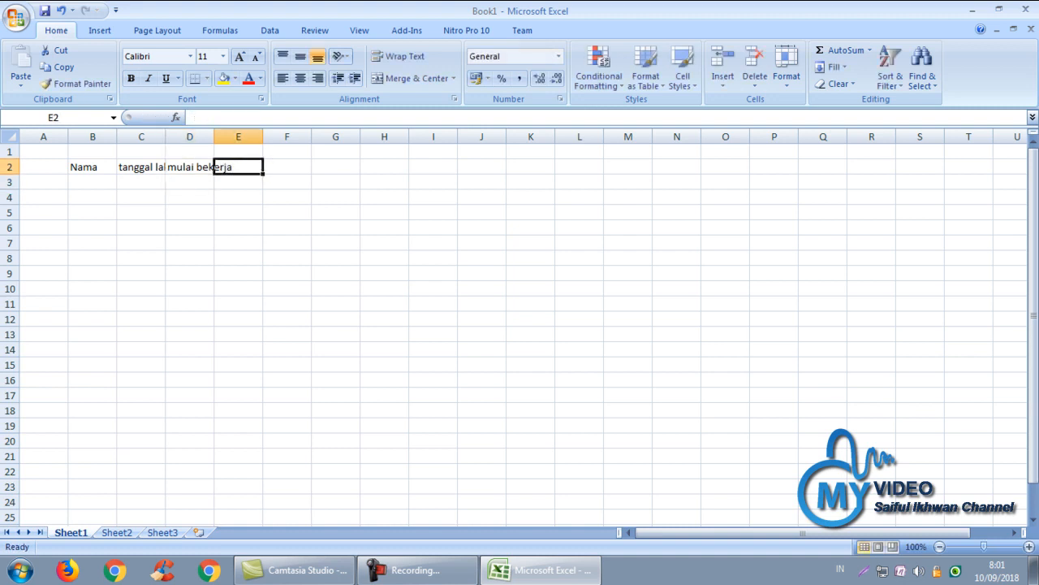
Add masa kerja in F2 and label E2 Usia, replacing umur
type("umur")
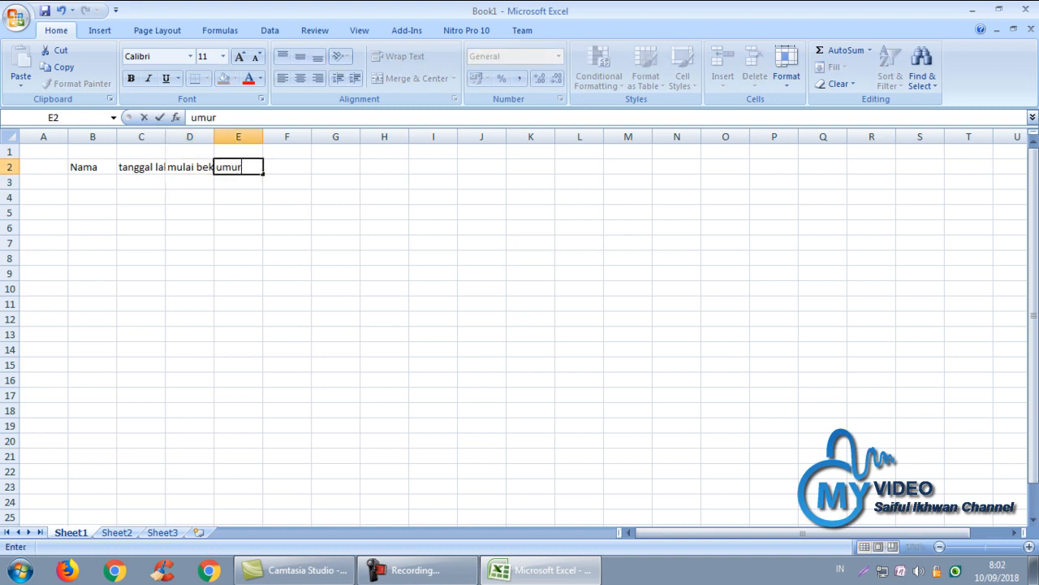
key("Tab")
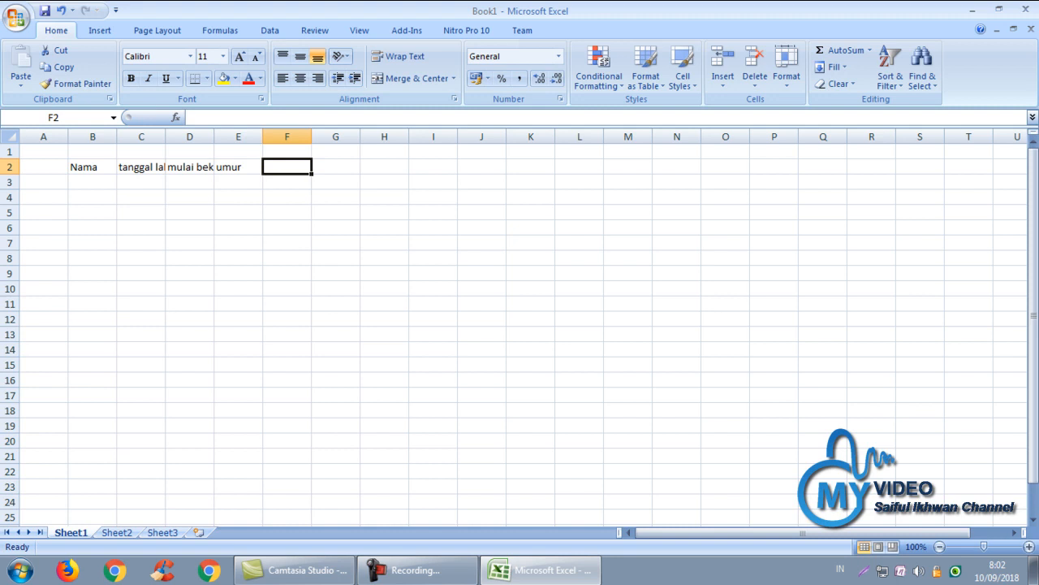
type("masa kerja")
key("Return")
key("Up")
key("Left")
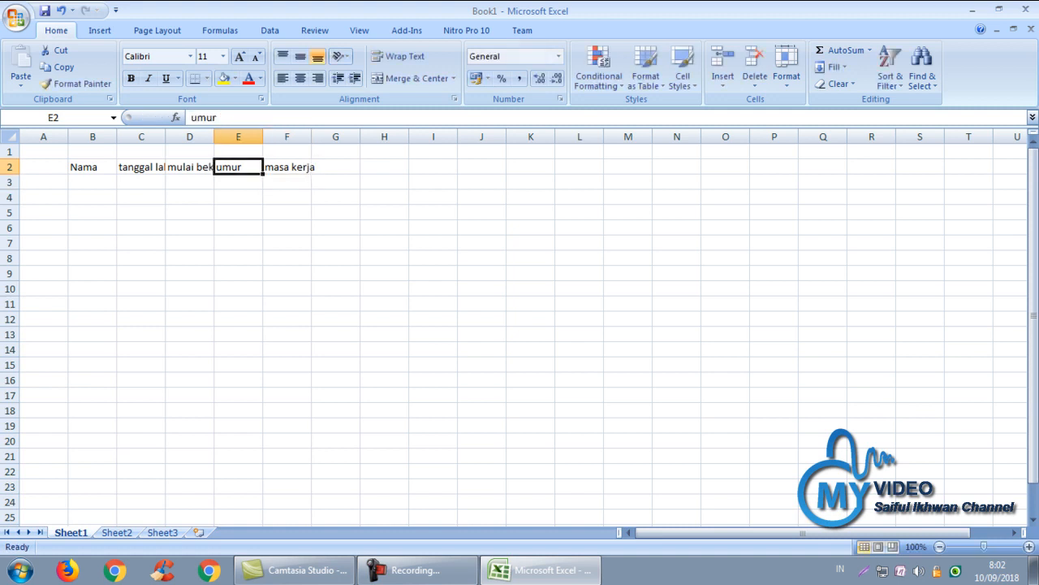
type("Usia")
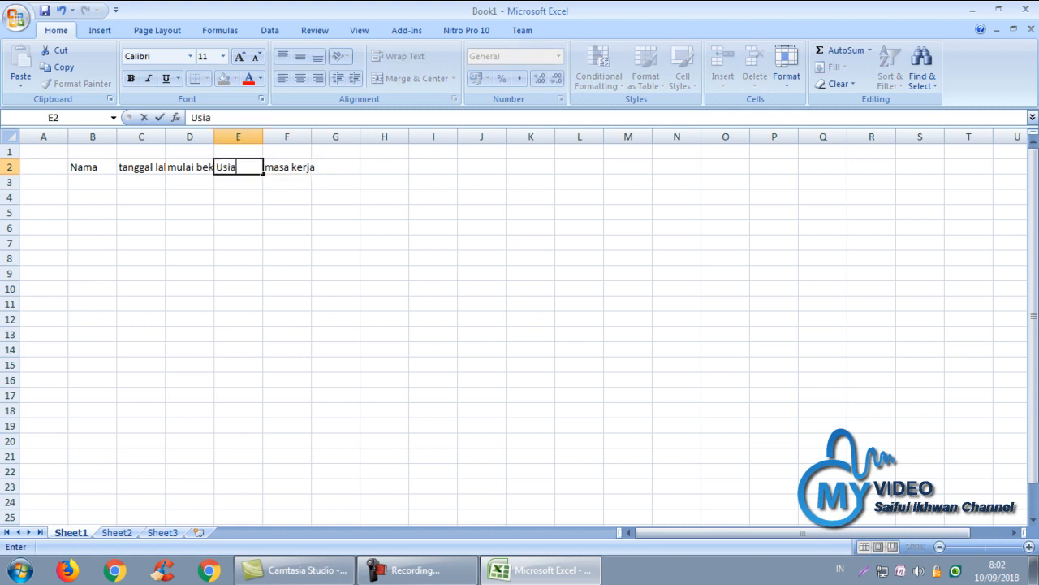
key("Return")
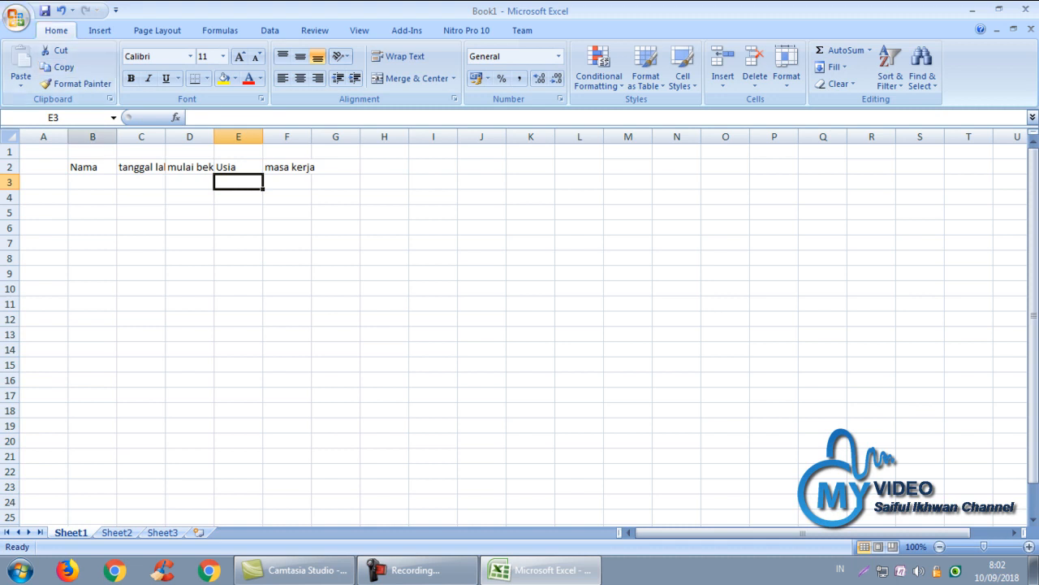
Widen columns C, F and B to fit their headers
left_click_drag(166, 136, 279, 136)
left_click_drag(376, 136, 395, 137)
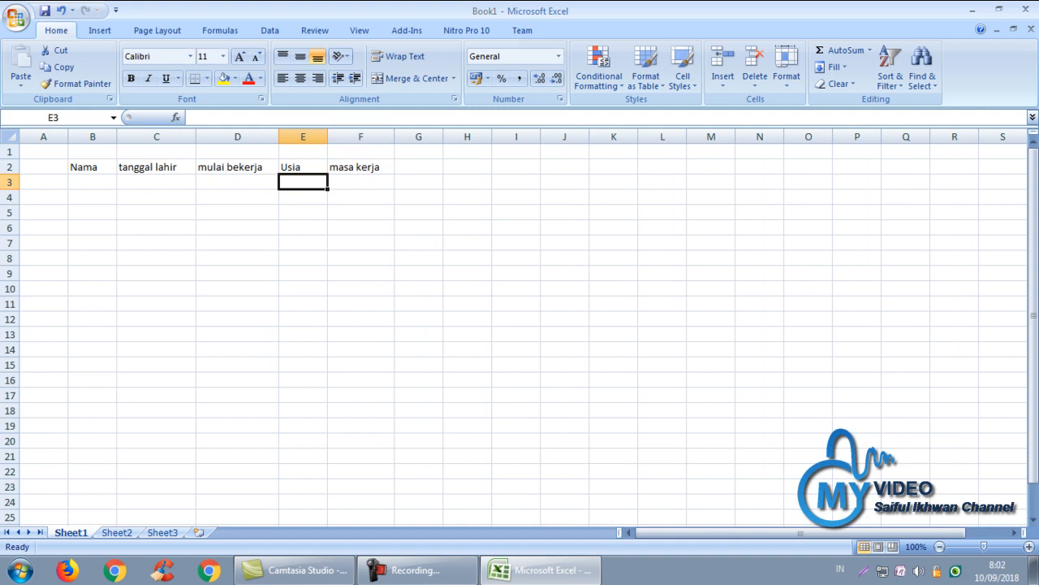
left_click(93, 182)
left_click_drag(117, 137, 147, 137)
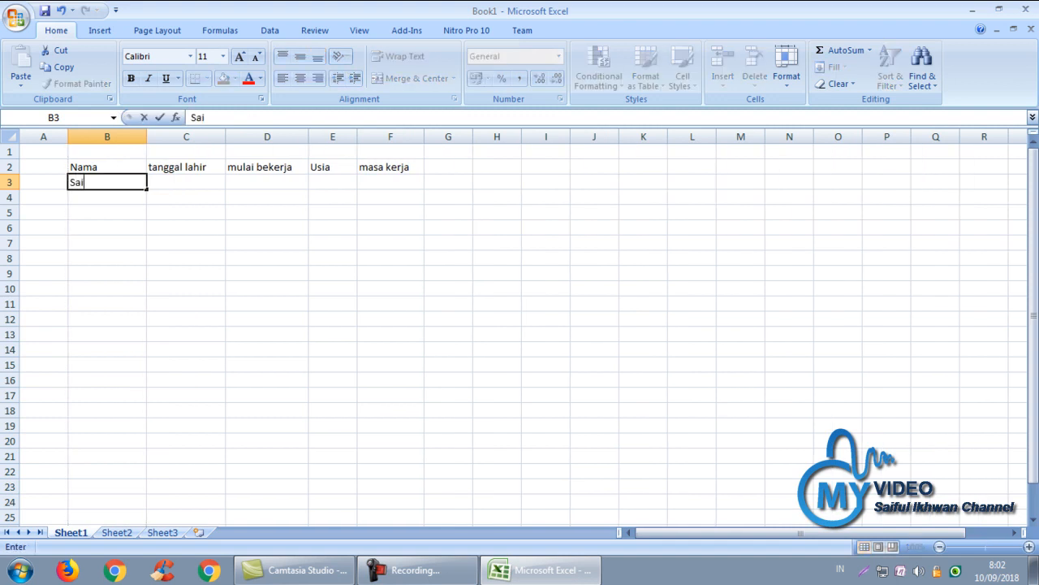
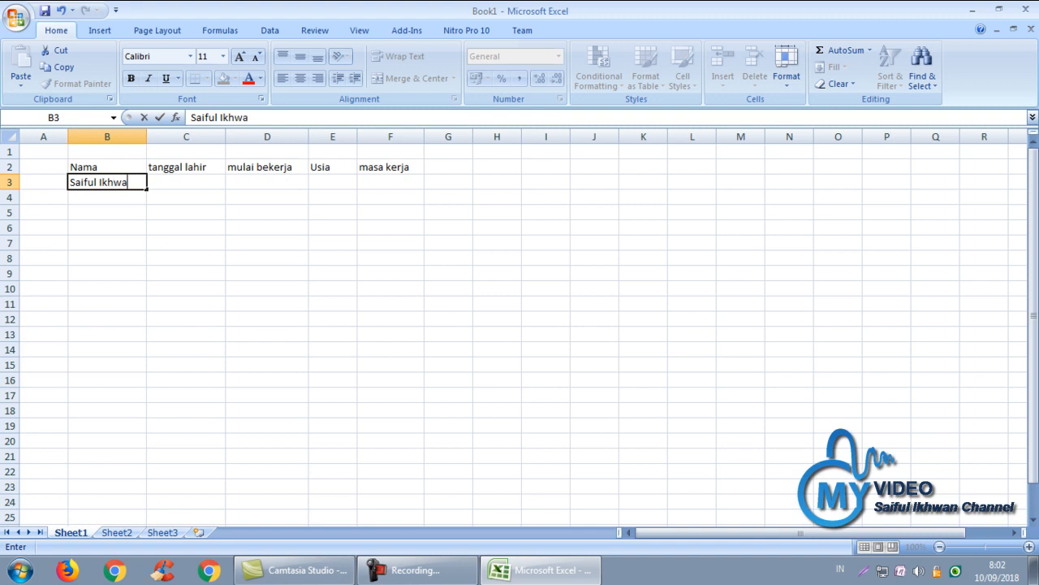
Enter the employee's full name in B3
key("Tab")
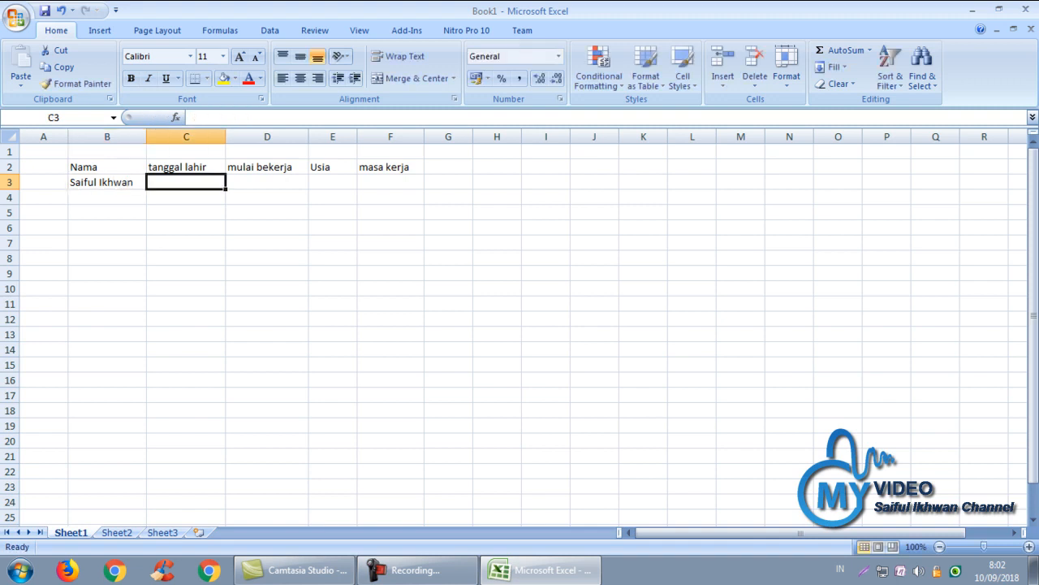
Enter the birth date 24-12-1985 in C3
type("24-2")
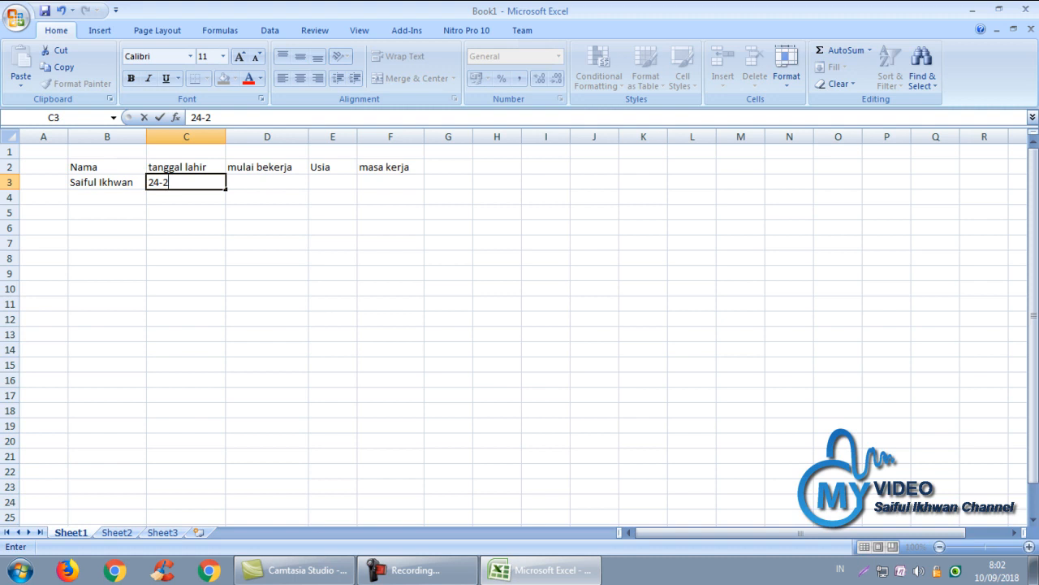
key("BackSpace")
type("12-1985")
key("Return")
key("Up")
key("Right")
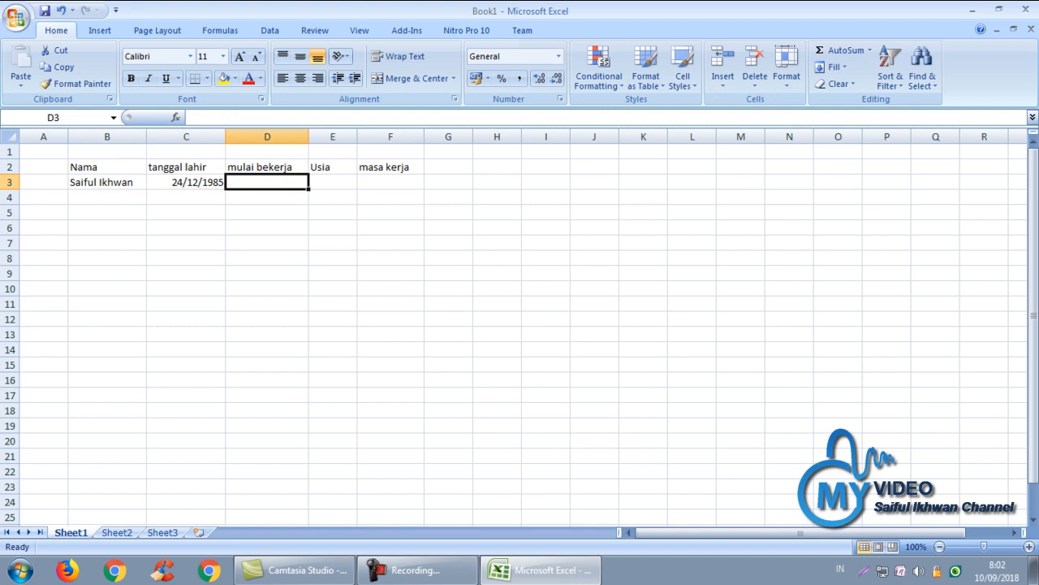
Enter the start date 01-04-0-2007 in D3 and begin =datedif( in E3
type("01")
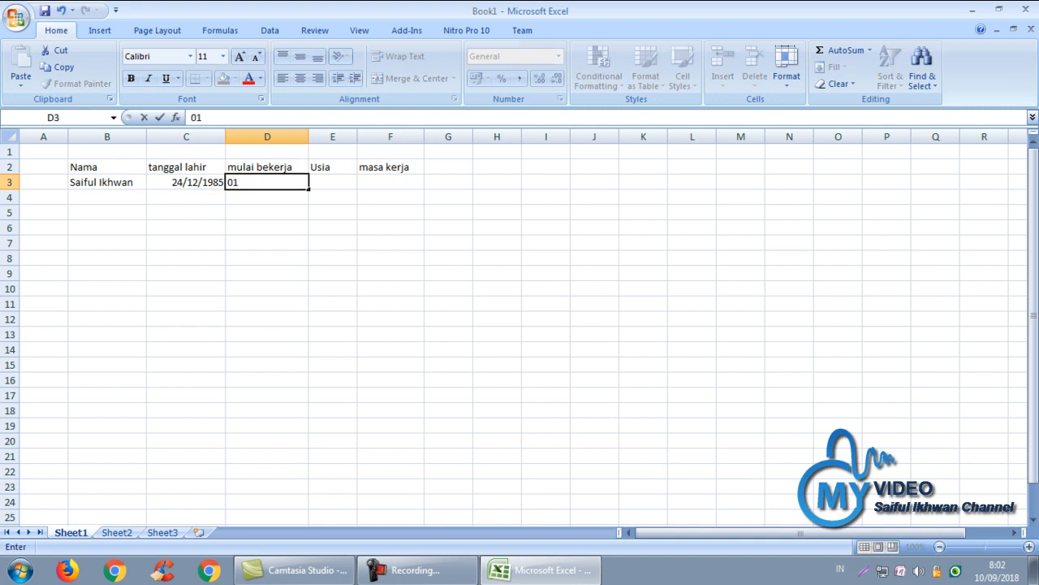
type("-04-0-2007")
key("Return")
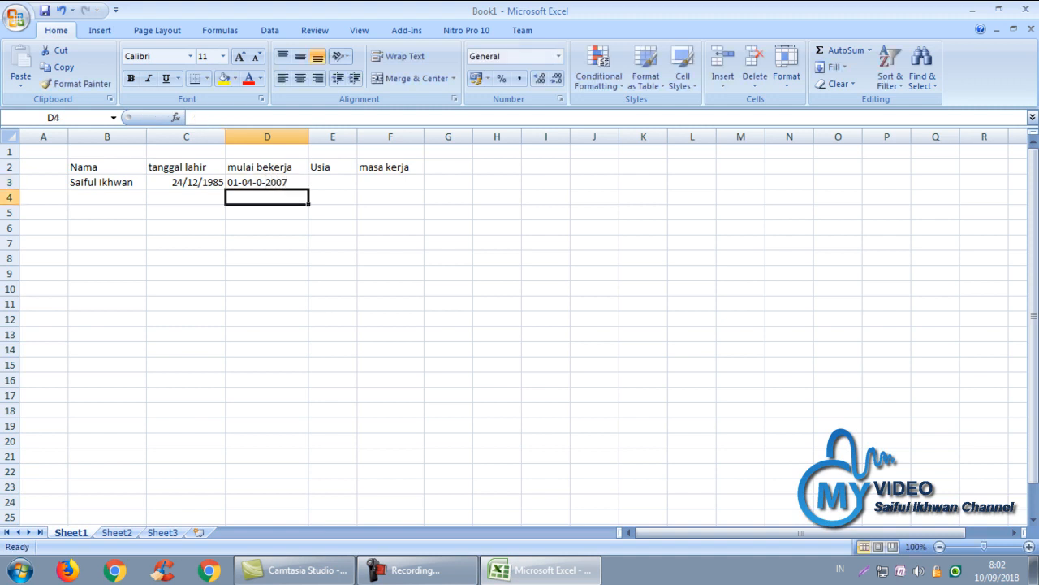
key("Up")
key("Right")
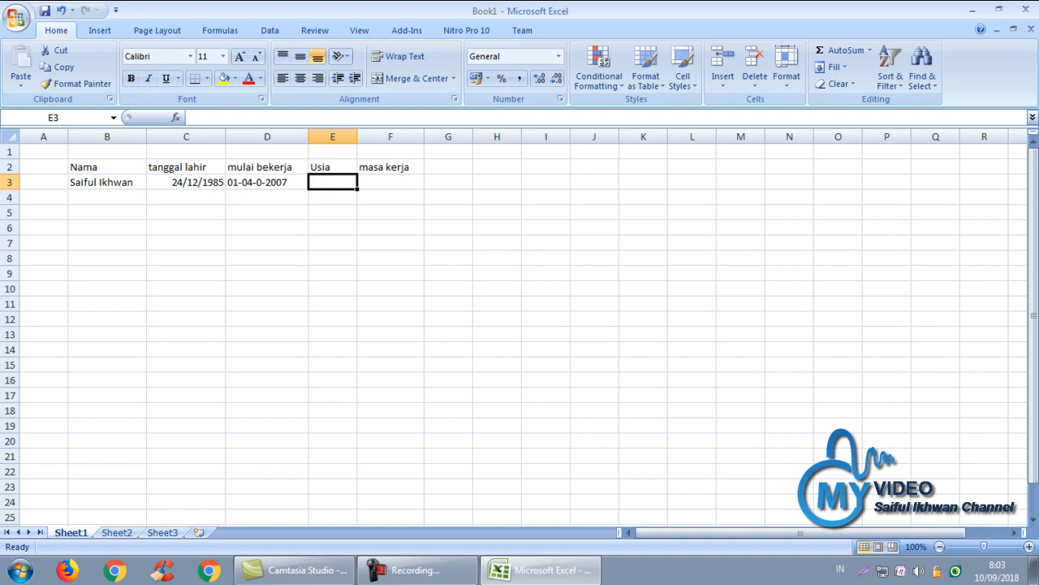
type("=")
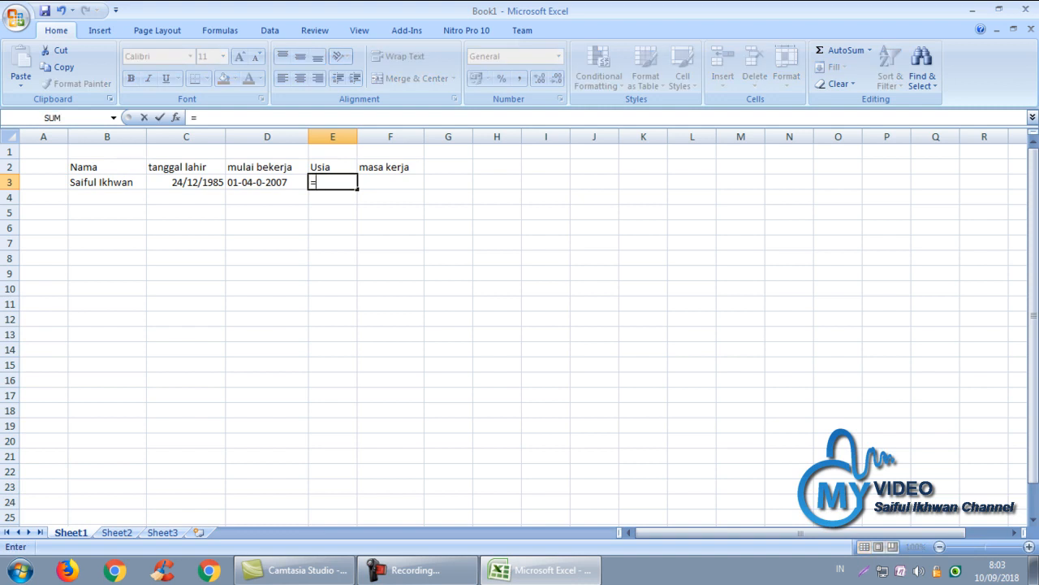
type("datedif")
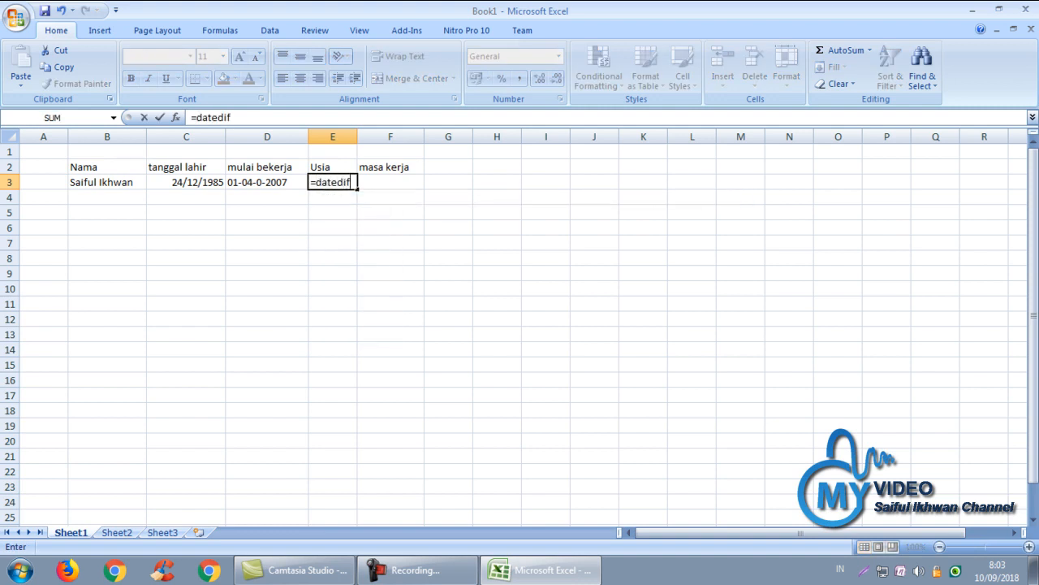
type("(")
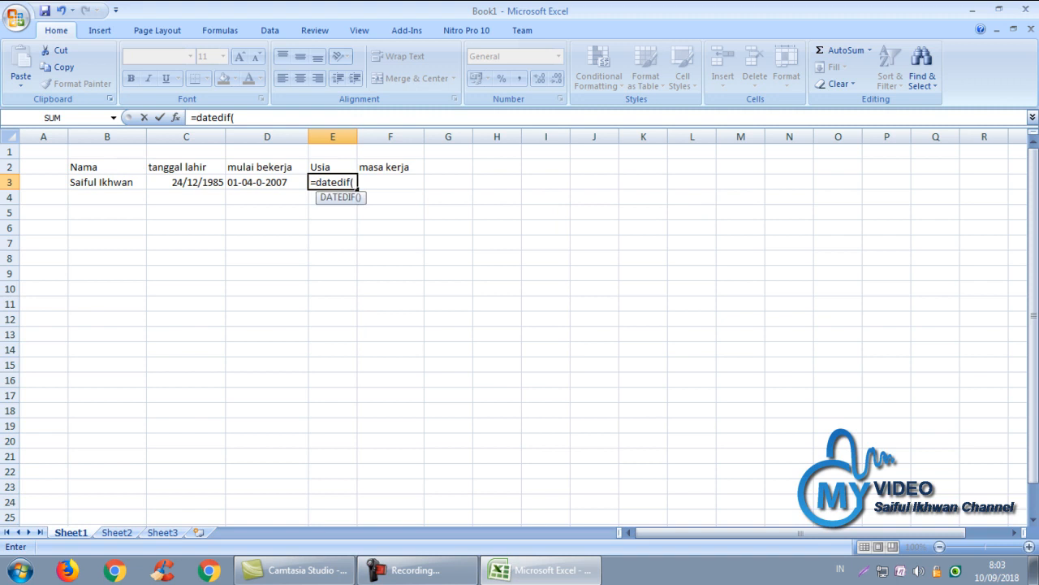
Write =datedif(C3;today();"y")&" Tahun in E3 for the age in whole years
left_click(186, 182)
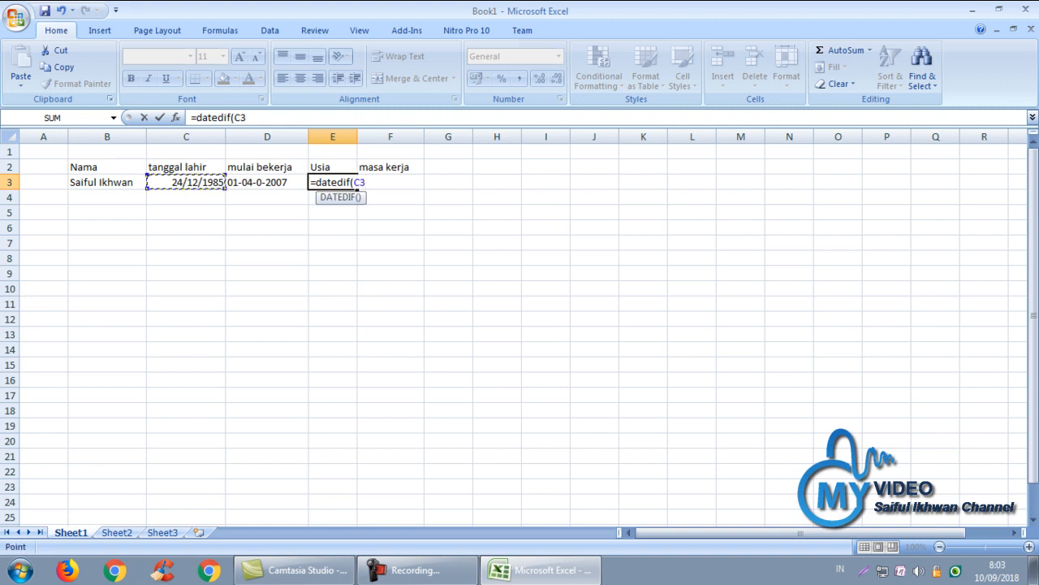
type(";t")
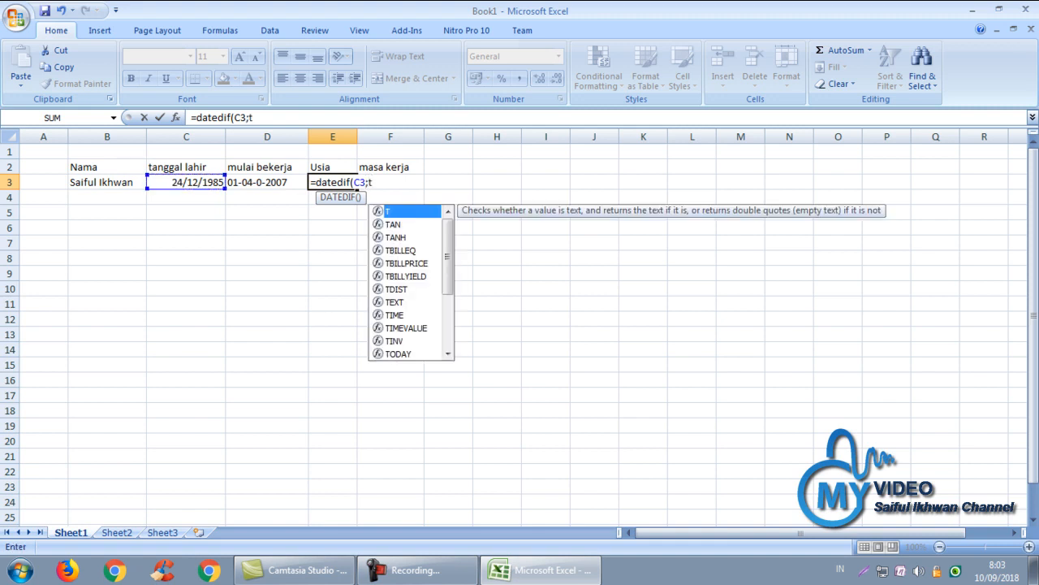
type("oday")
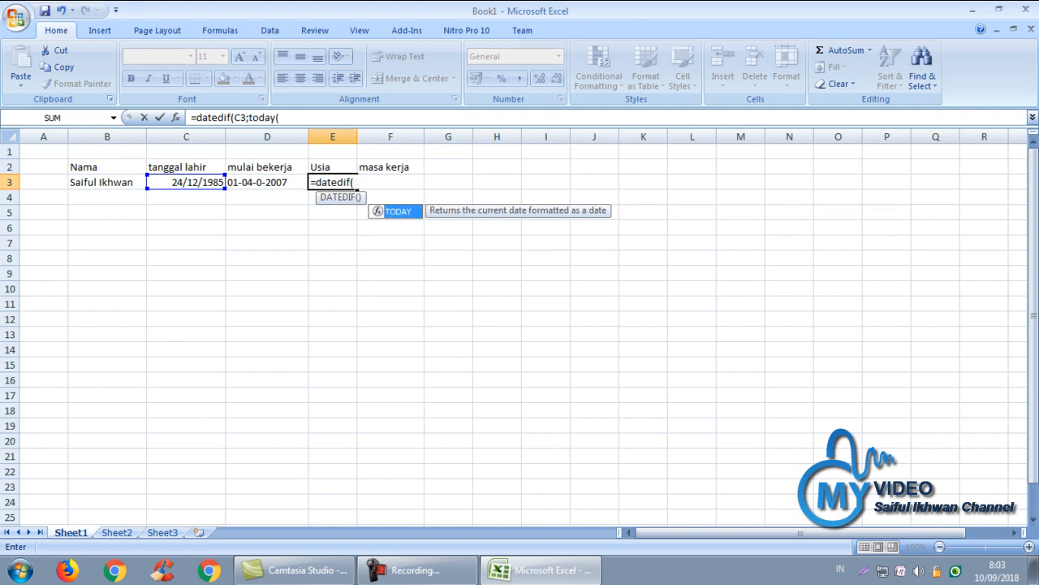
type("()")
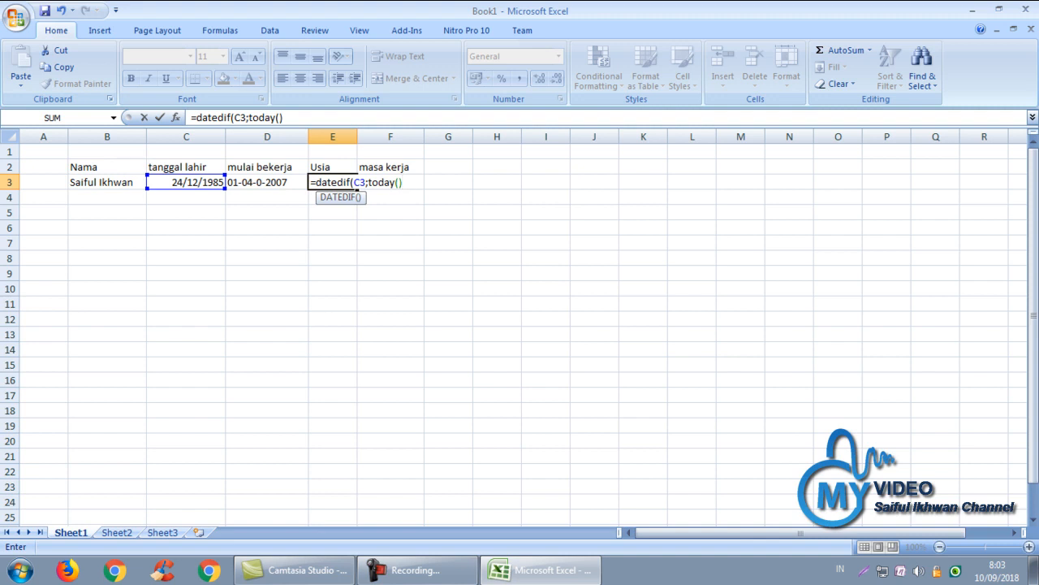
type(";T")
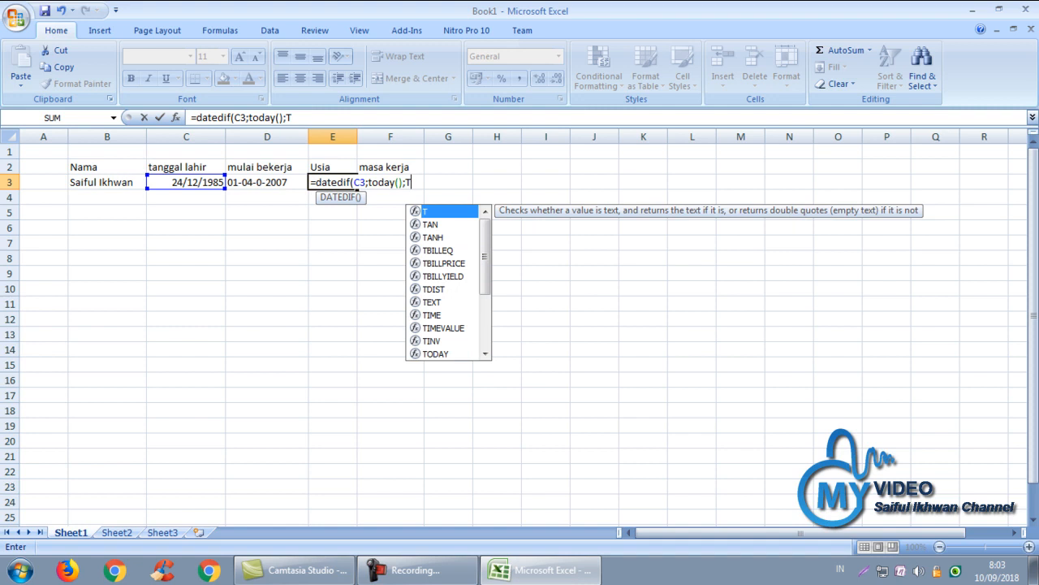
key("BackSpace")
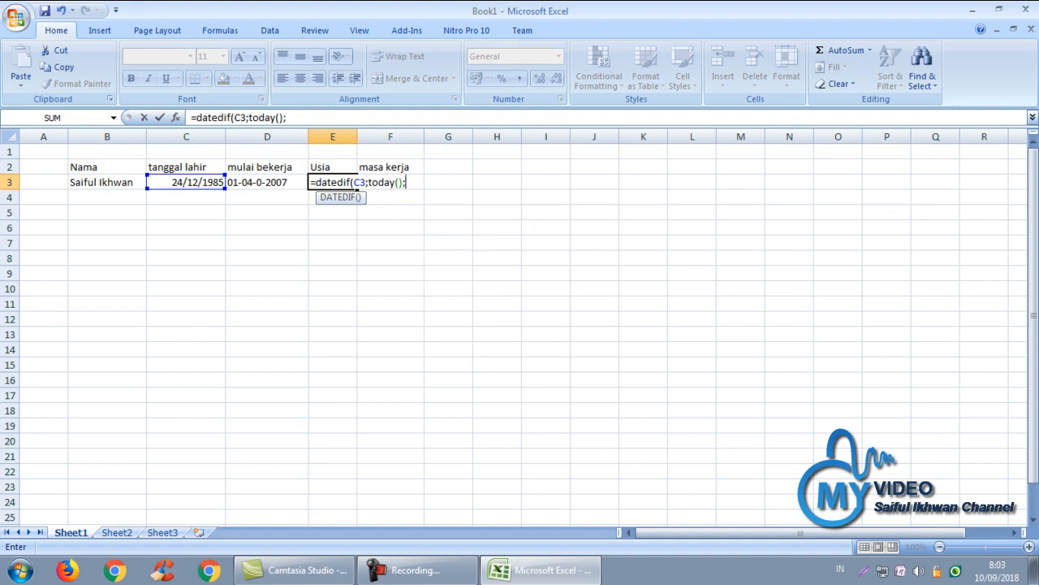
type("Y")
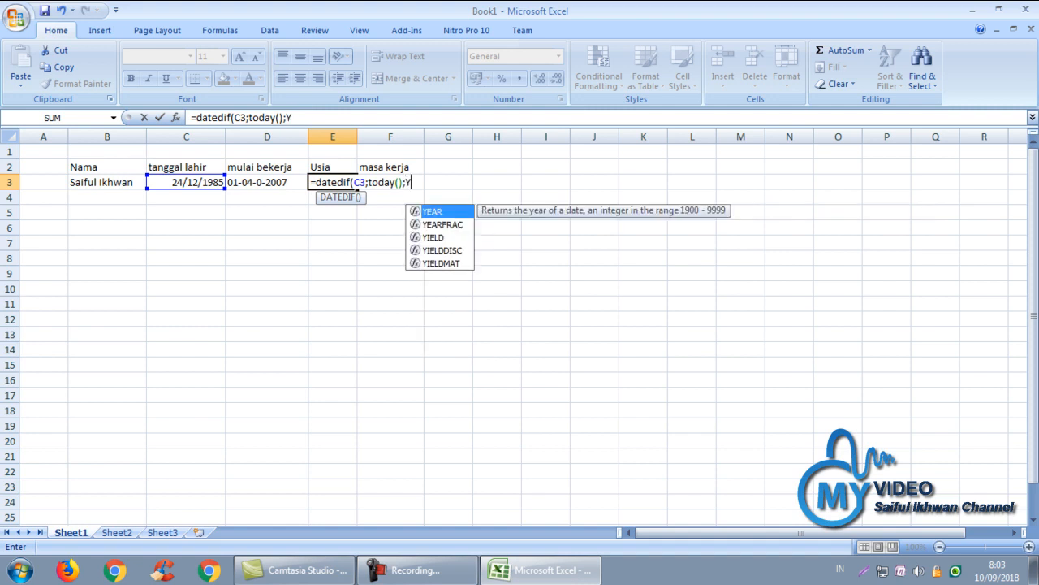
key("BackSpace")
type("\"y")
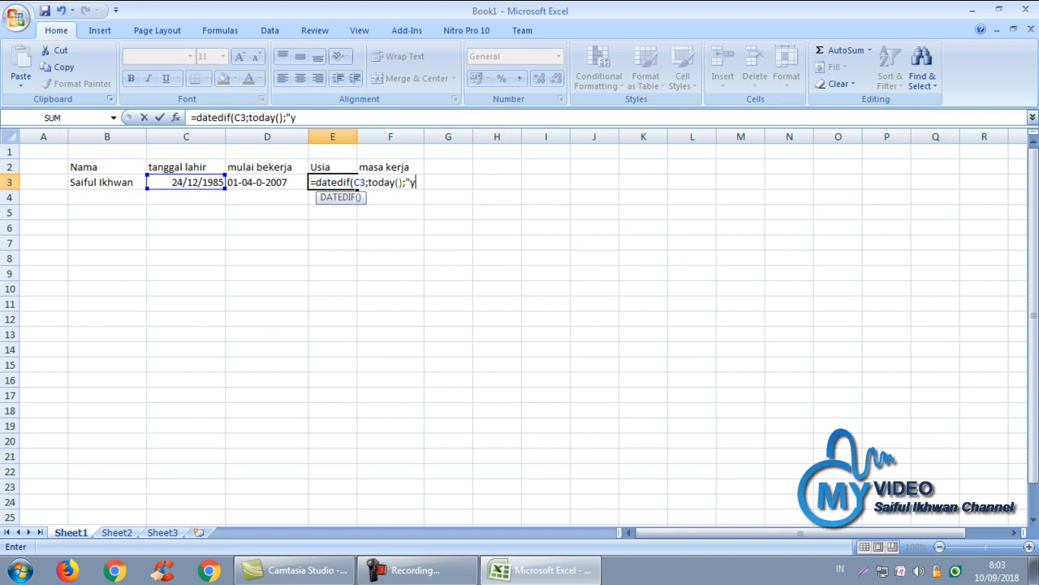
type("\"")
type(")&")
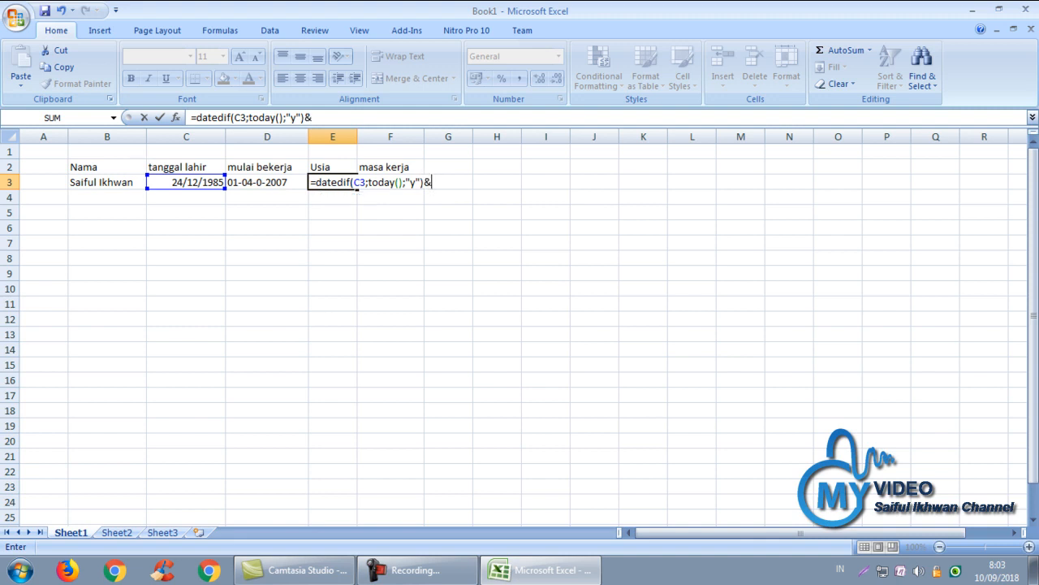
type("\" Tahun")
Extend the E3 formula with " Tahun "&datedif(C3;today to start the months part
type("\"")
type("&")
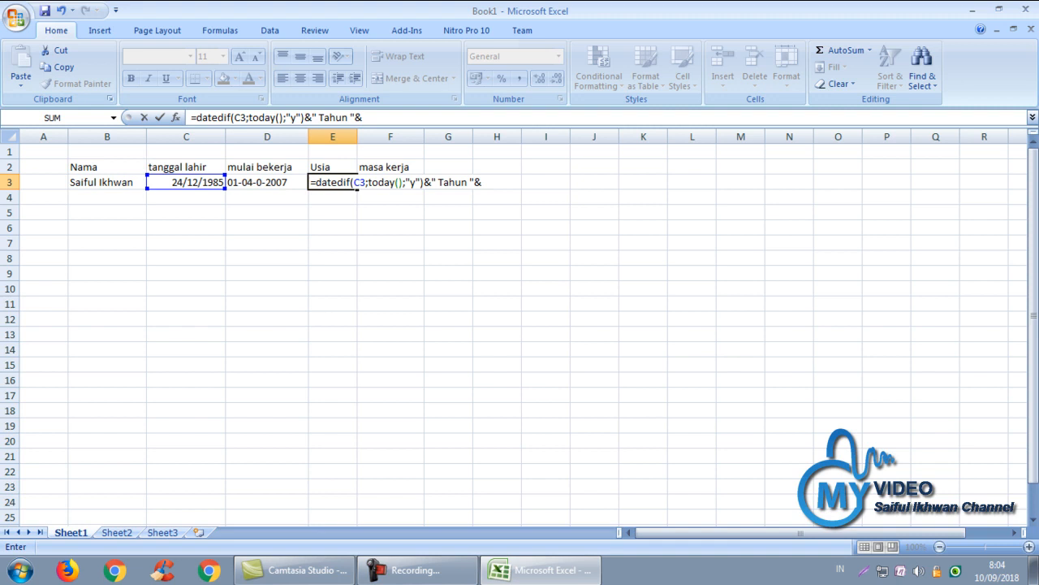
type("datedif(")
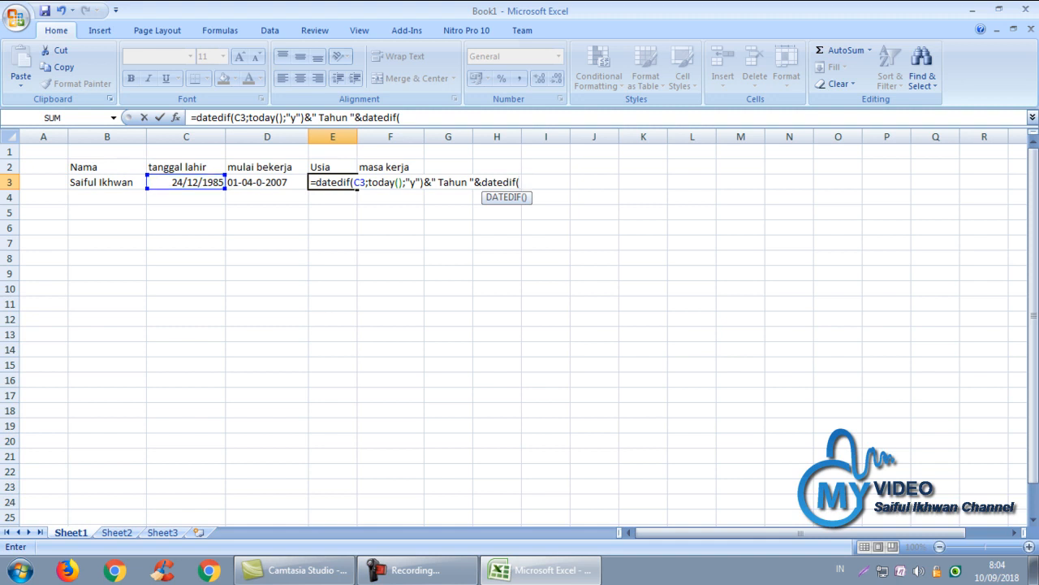
left_click(186, 182)
type(";")
type("oday")
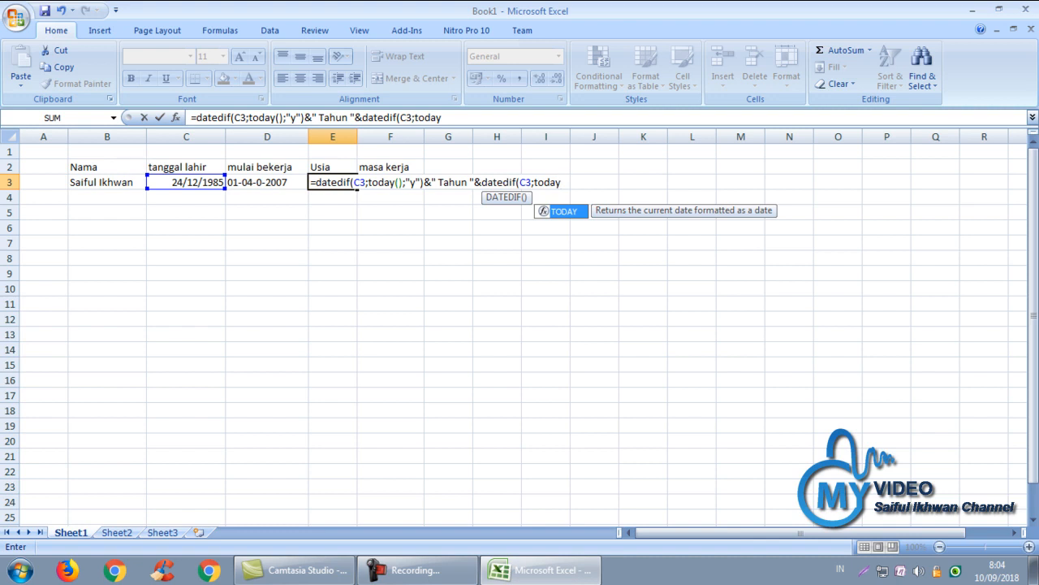
Finish with ;today();"ym")&" bulan" so E3 shows 32 Tahun 8 bulan
type("()")
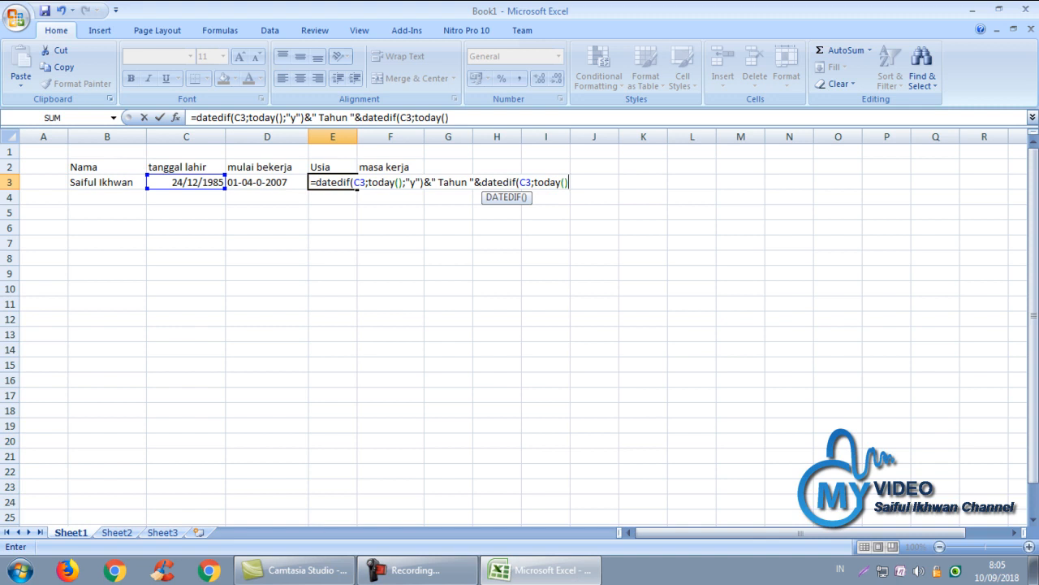
type(";\"ym\")")
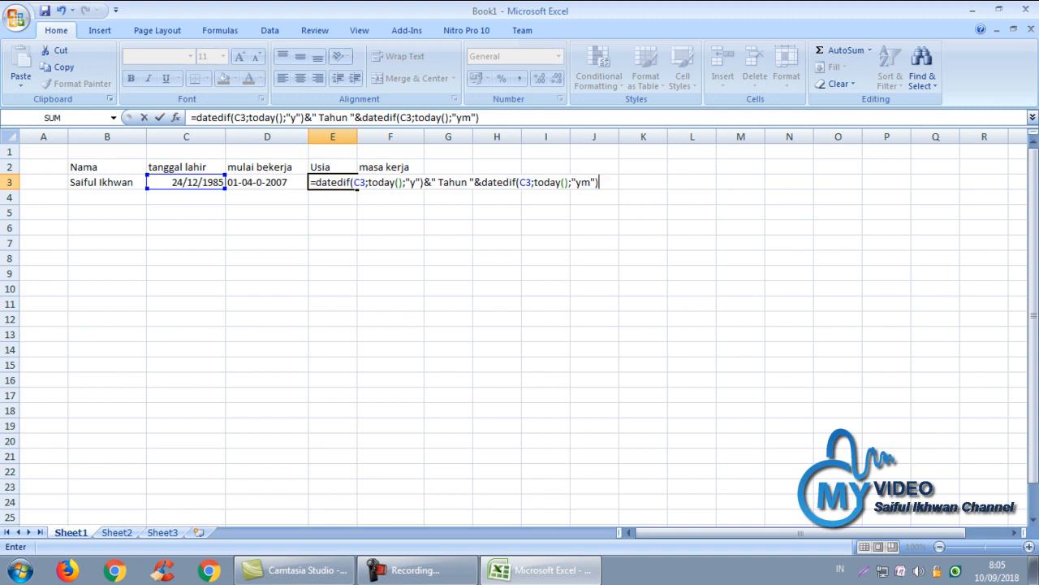
type("&\" bulan\"")
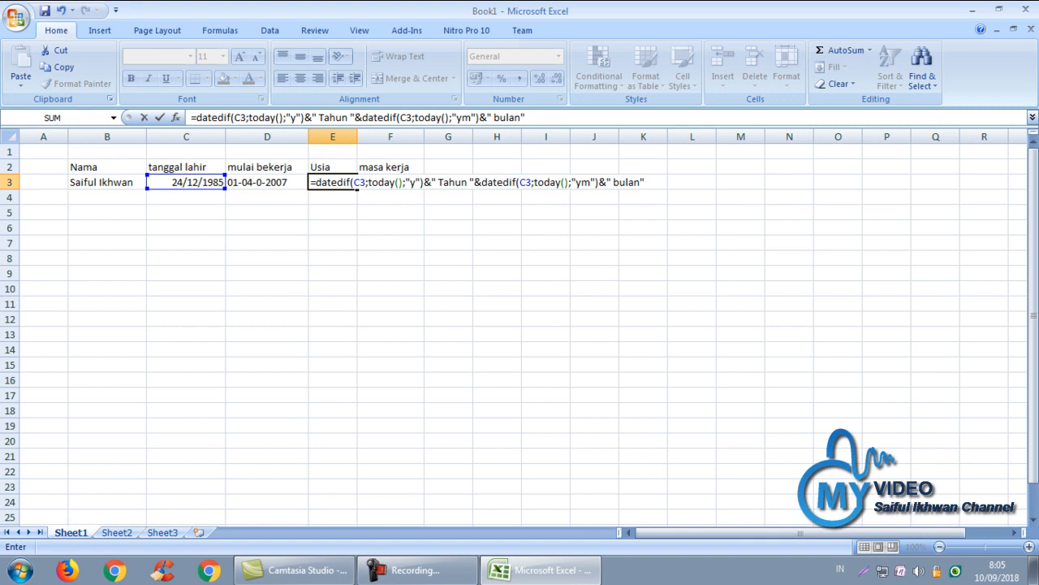
key("Return")
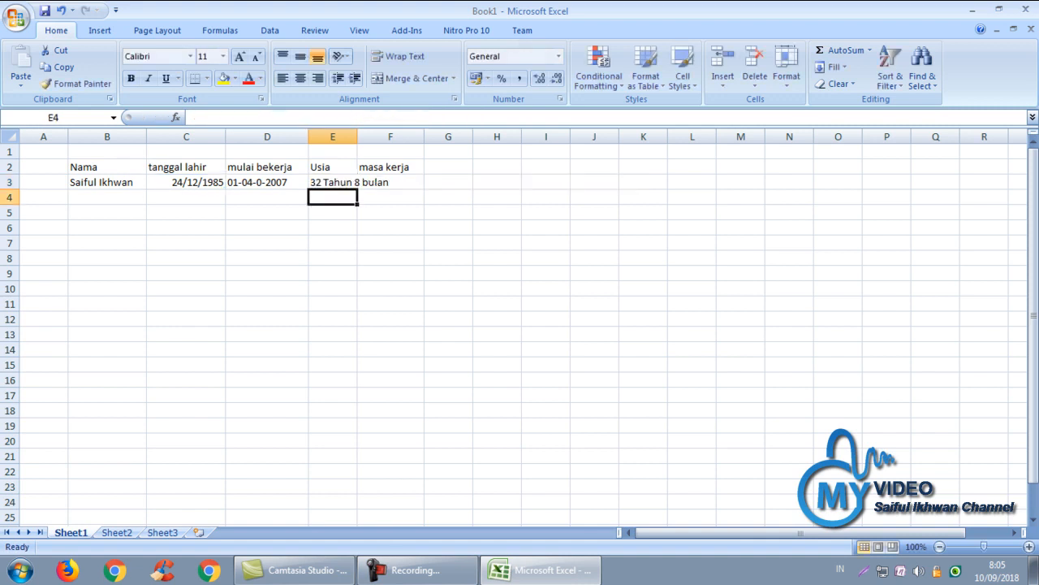
Widen column E so 32 Tahun 8 bulan fits fully in E3
key("Up")
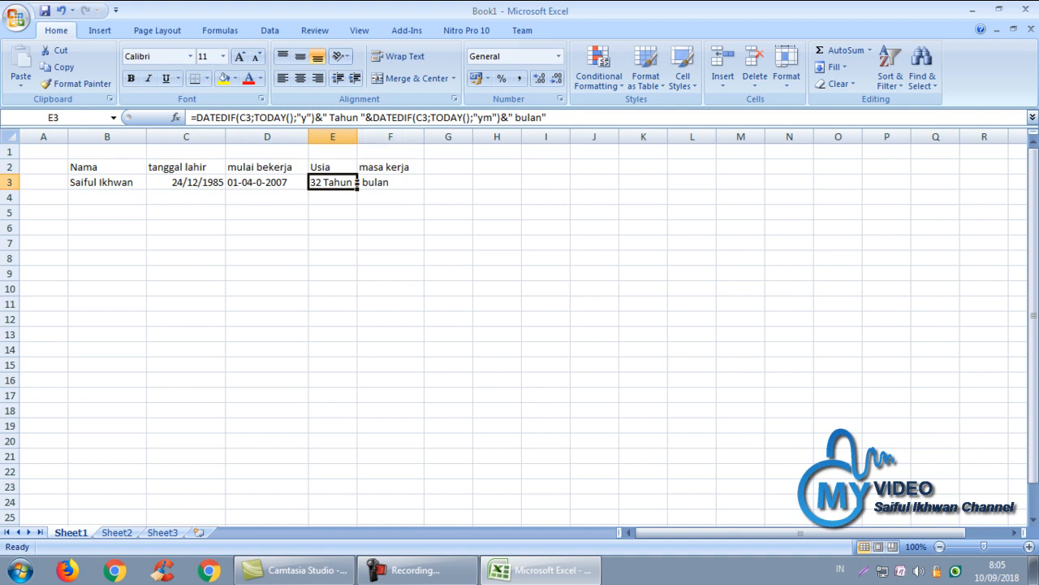
left_click_drag(357, 136, 401, 137)
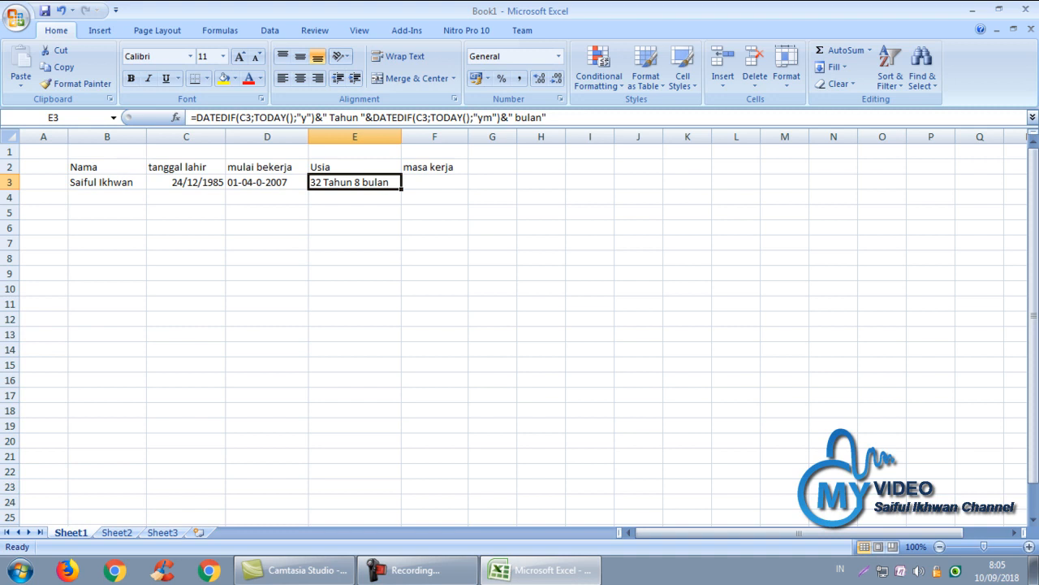
left_click(435, 182)
Bold E3 and copy its formula into F3, which returns #VALUE!
left_click(354, 182)
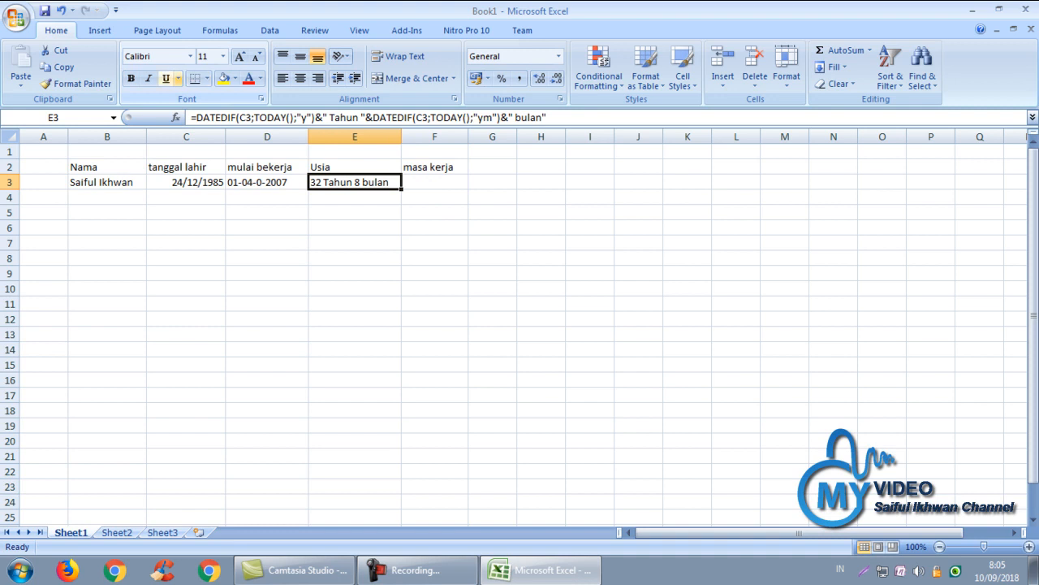
left_click(130, 78)
scroll(520, 325, "up", 2)
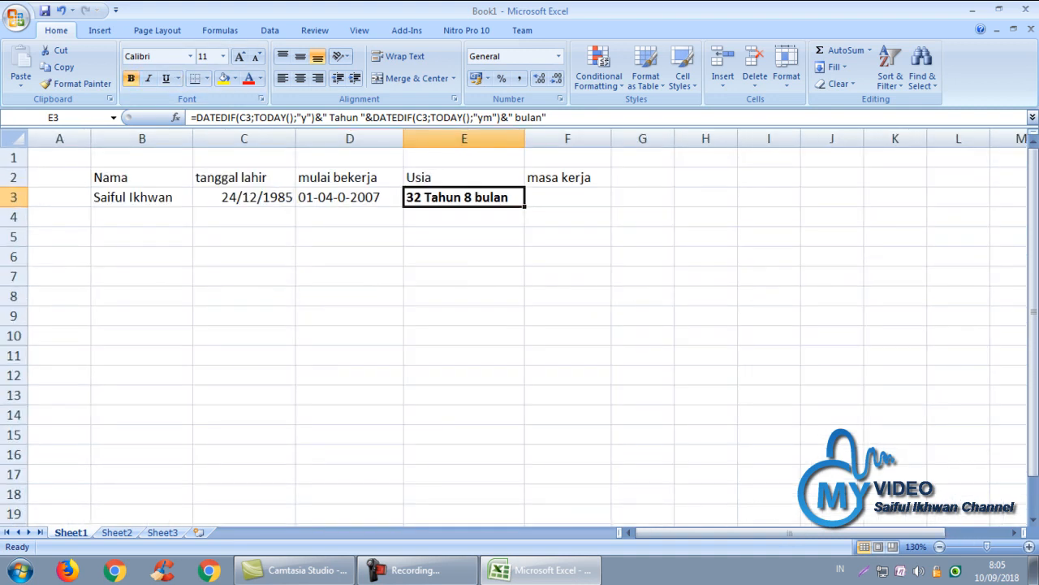
key("ctrl+c")
key("Right")
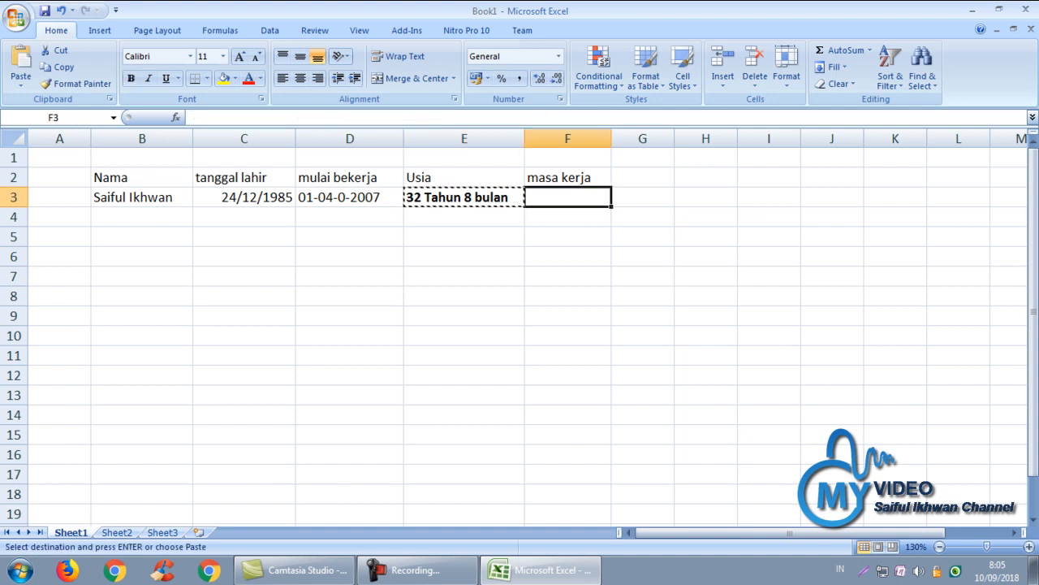
key("ctrl+v")
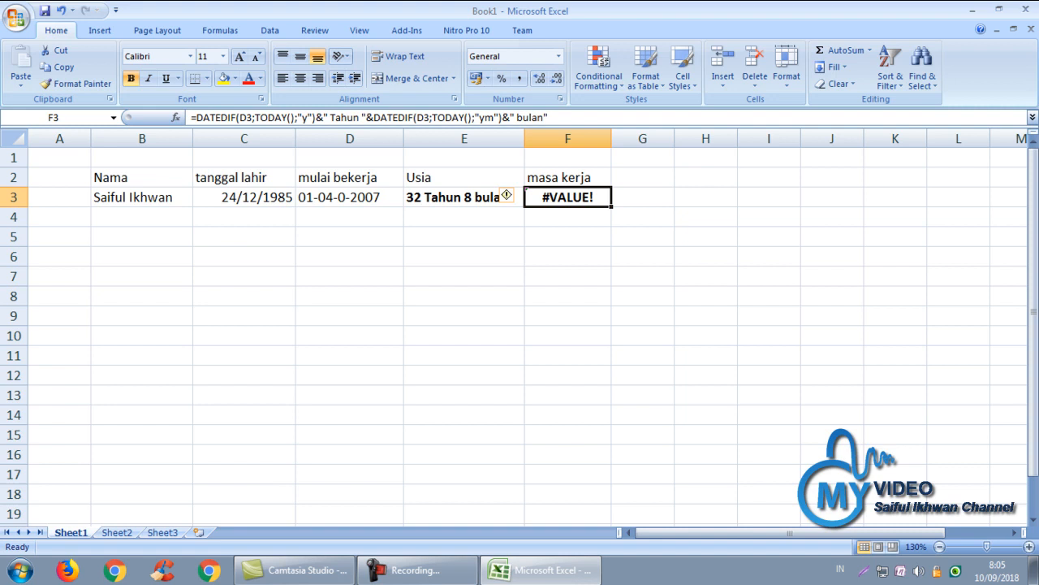
left_click(349, 197)
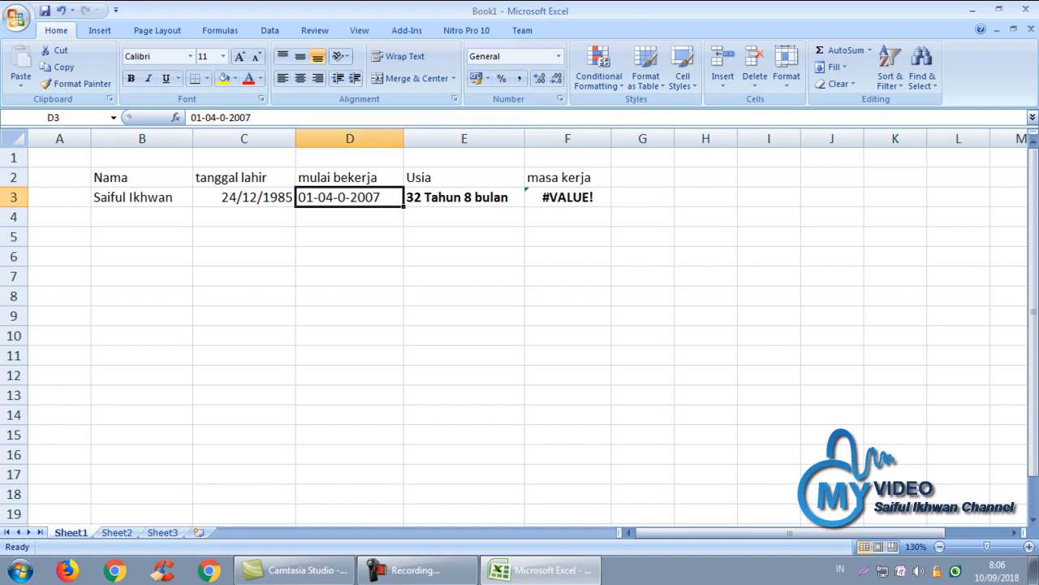
Correct D3 to 01/04/2007 and widen column F so F3 shows 11 Tahun 5 bulan
key("F2")
key("Left")
key("Left")
key("Left")
key("Left")
key("BackSpace")
key("BackSpace")
key("Return")
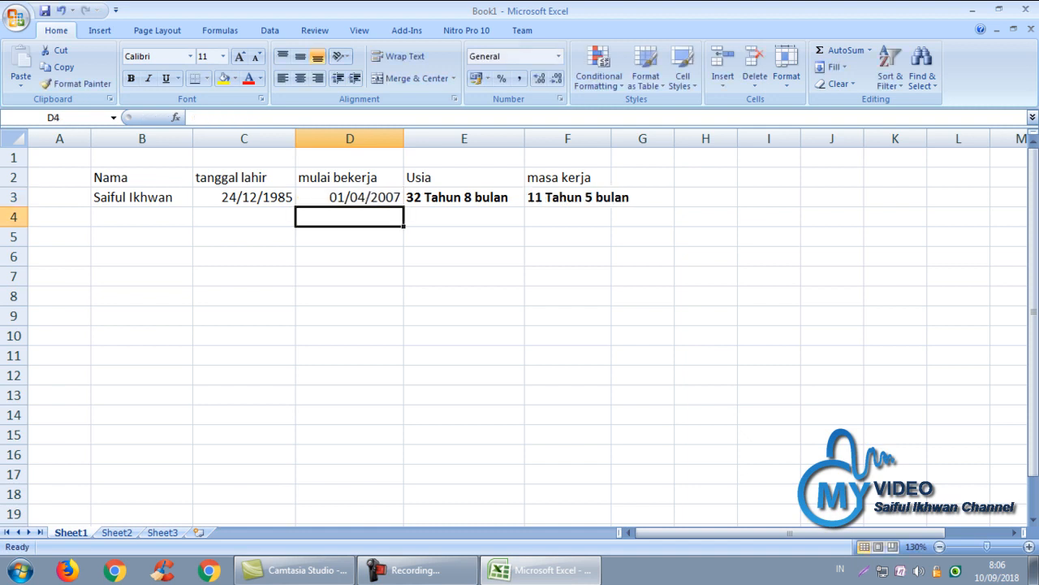
left_click_drag(611, 138, 651, 138)
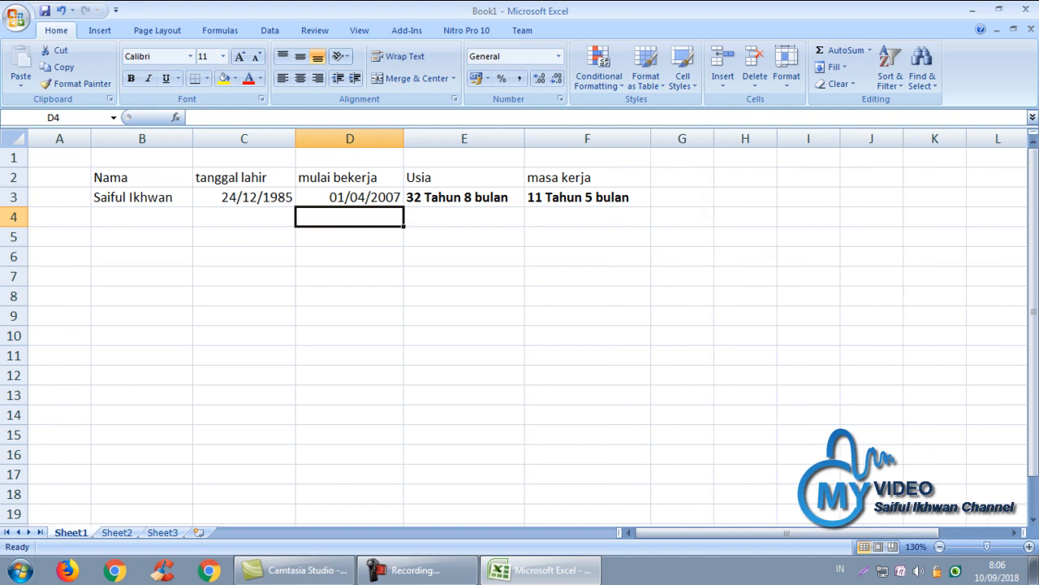
Select both result cells E3 and F3
left_click(142, 198)
left_click(142, 217)
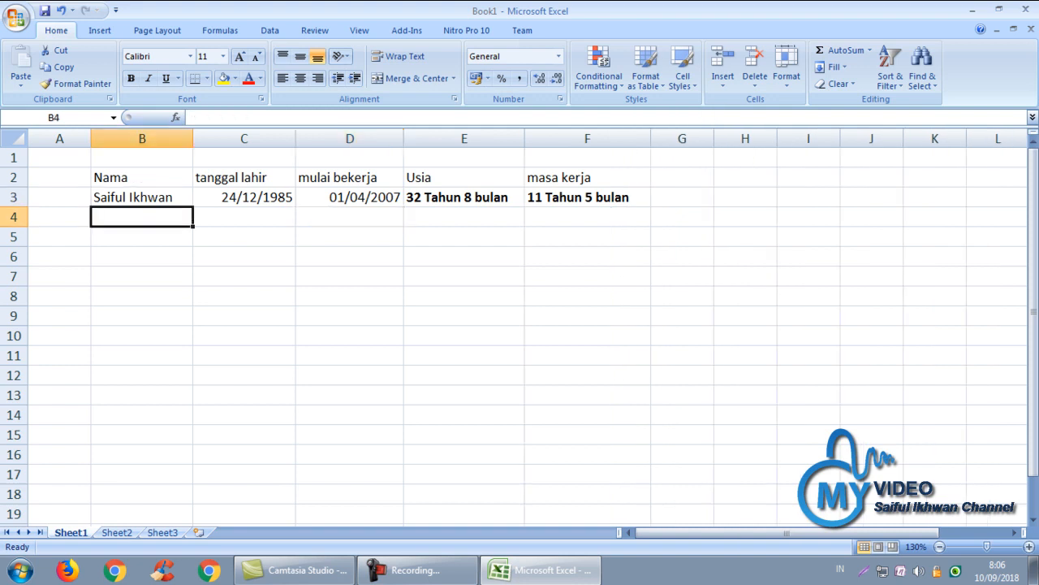
key("shift+Down")
key("shift+Down")
key("shift+Down")
key("shift+Down")
key("shift+Down")
key("shift+Down")
key("shift+Down")
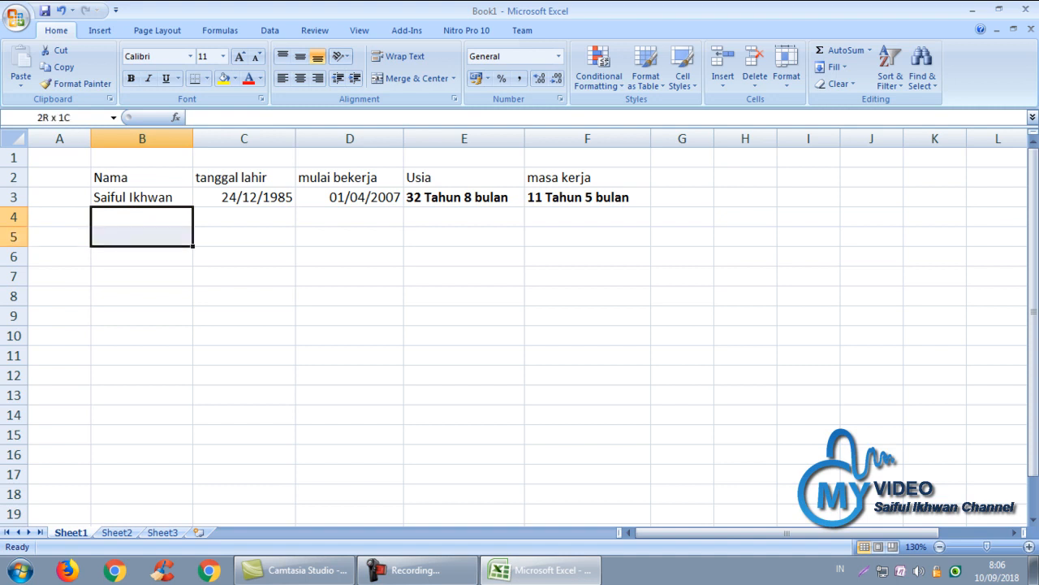
key("Right")
key("Left")
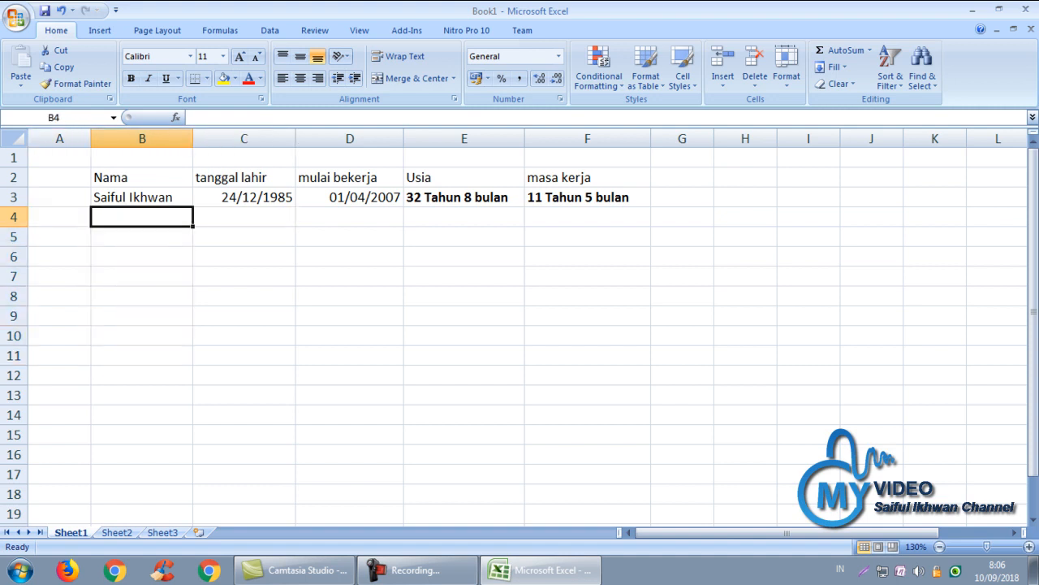
key("Right")
key("Left")
key("Right")
key("Right")
key("Right")
key("Right")
key("Up")
key("Left")
key("Right")
key("shift+Left")
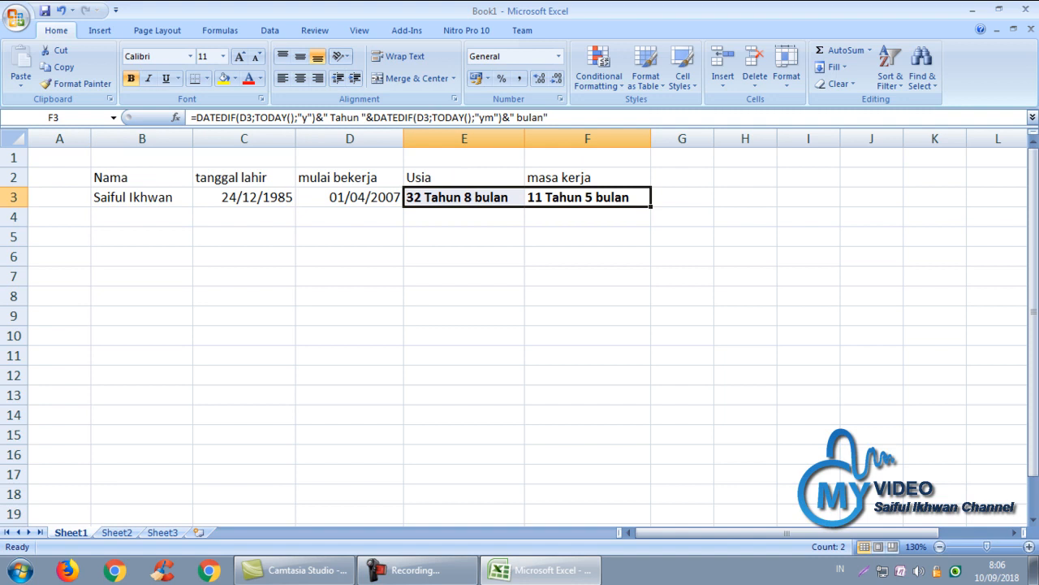